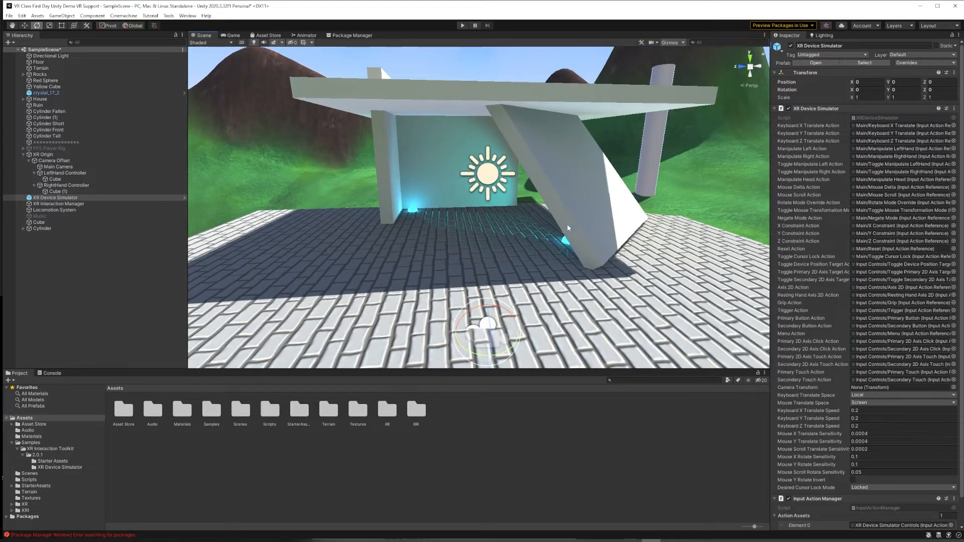
Examine the house walls with their Box Colliders and the open edge of the stone floor beside the rocks.
left_click(383, 180)
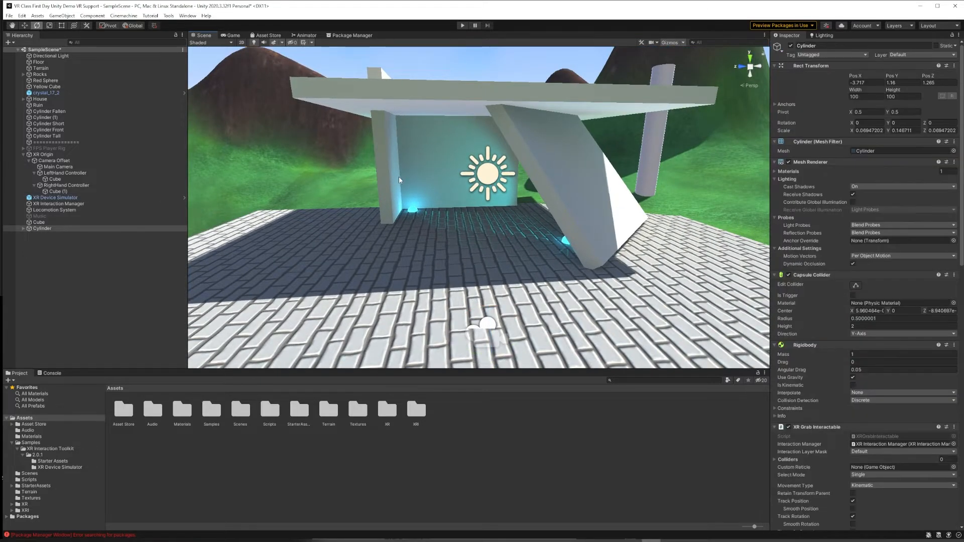
left_click(451, 173)
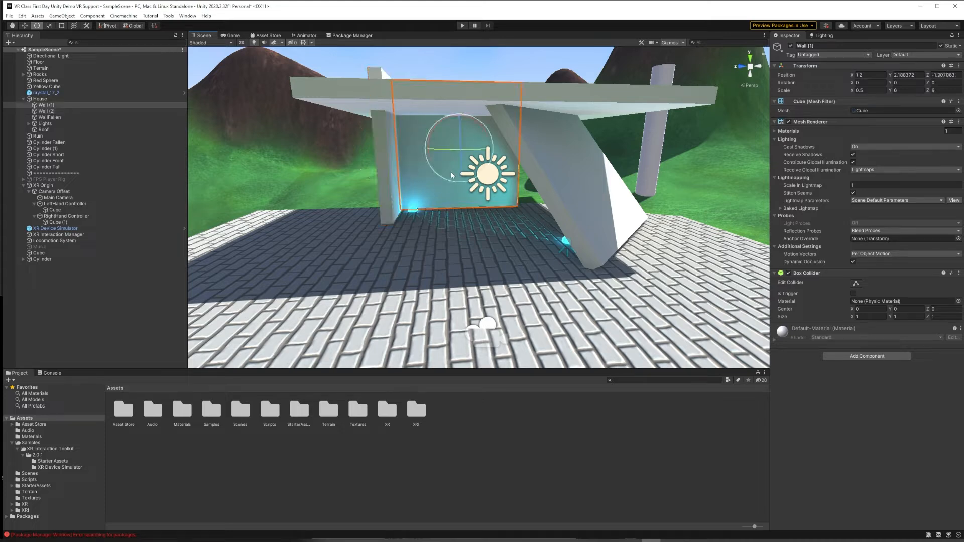
left_click(390, 189)
left_click(390, 186)
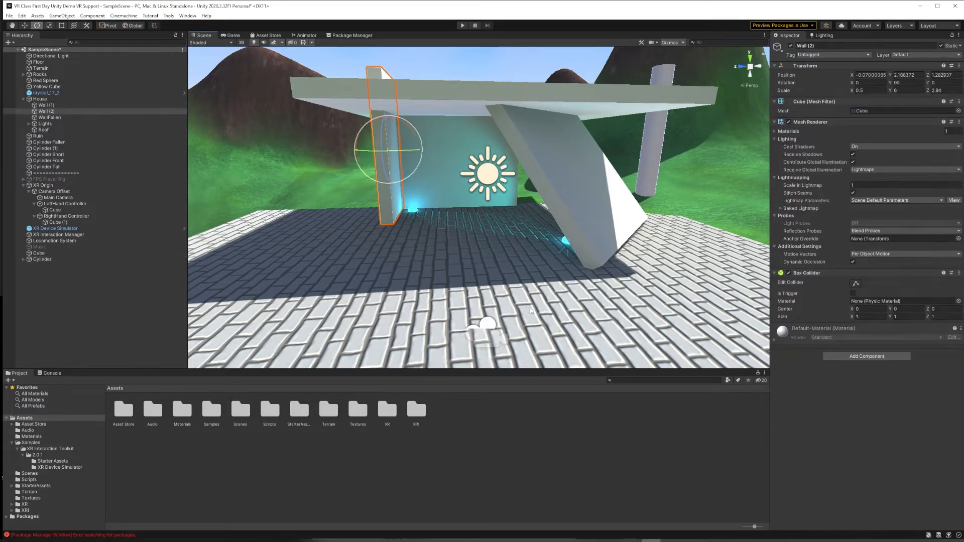
right_click_drag(528, 273, 455, 256)
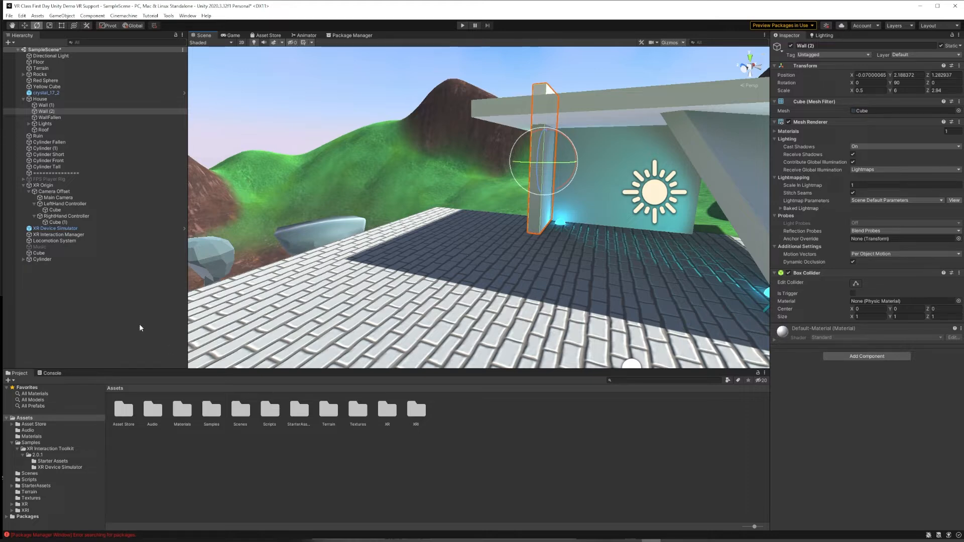
right_click_drag(553, 236, 458, 231)
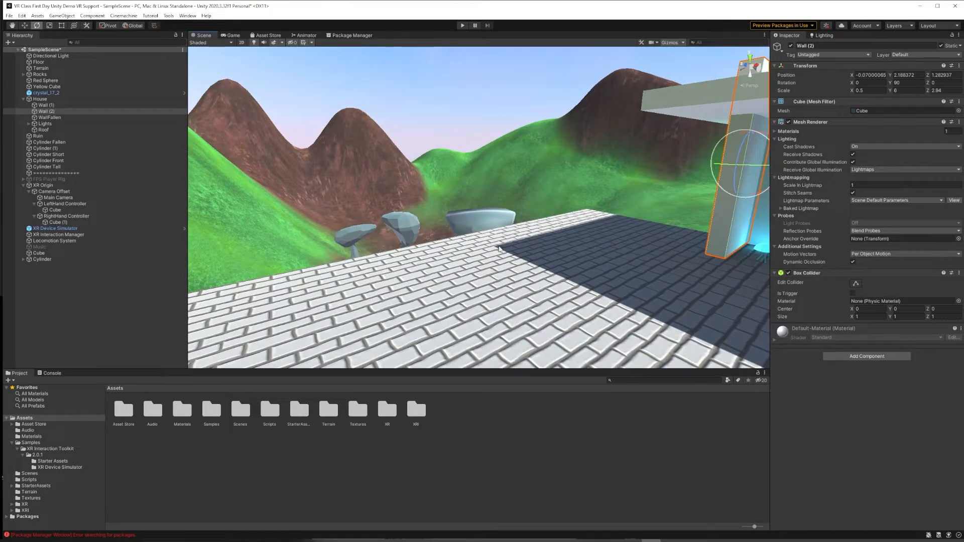
scroll(505, 235, "up", 4)
middle_click_drag(505, 235, 608, 379)
right_click_drag(586, 237, 549, 243)
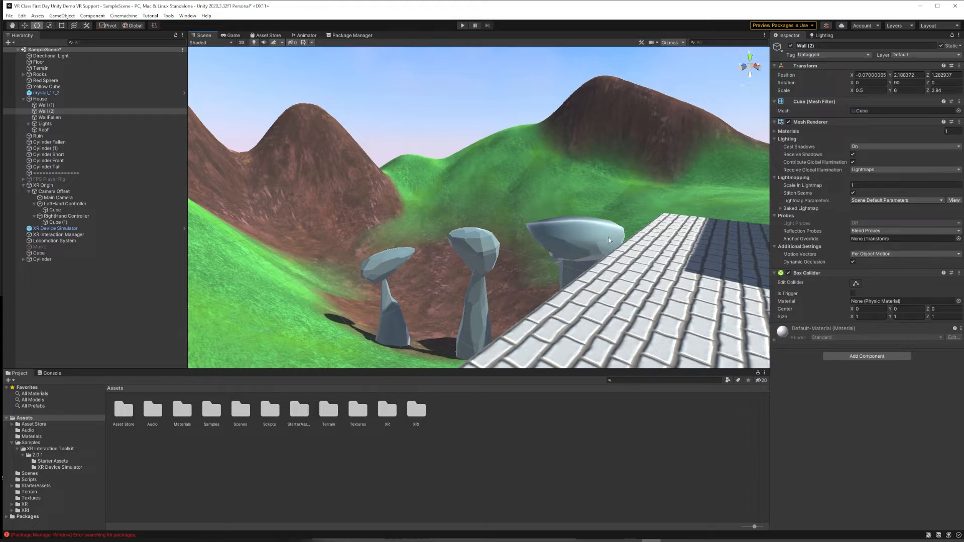
right_click_drag(627, 253, 669, 251)
right_click_drag(586, 244, 494, 243)
scroll(495, 243, "down", 3)
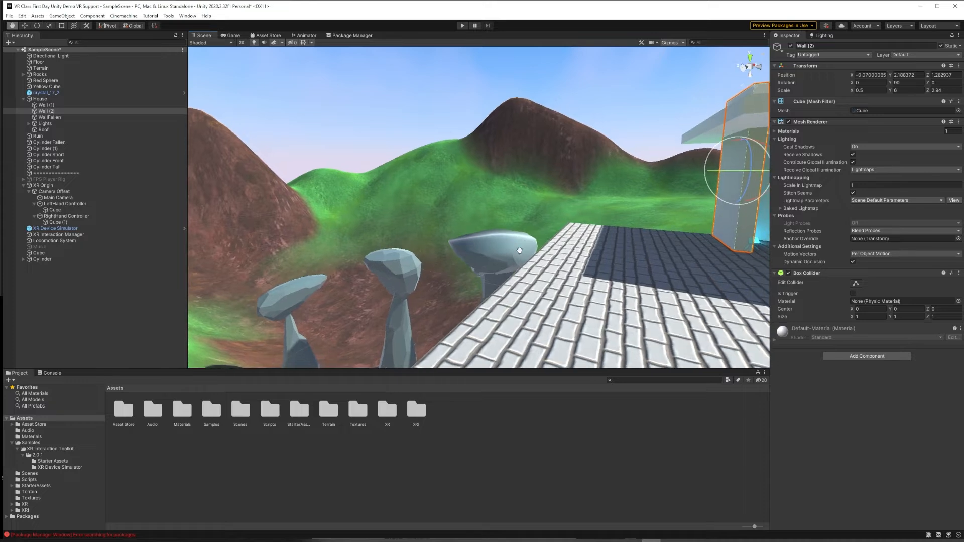
middle_click_drag(502, 241, 465, 282)
right_click_drag(743, 213, 645, 216)
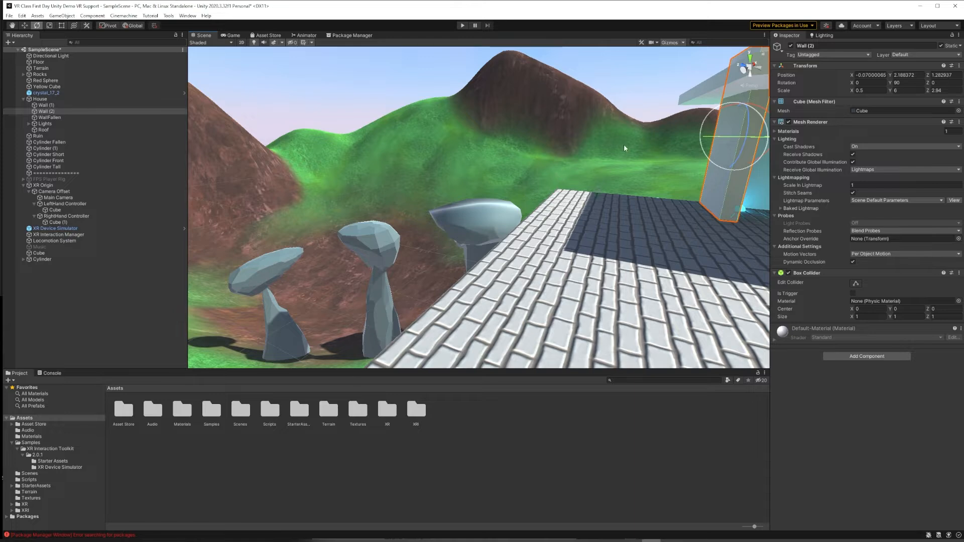
Create a 3D cube at the scene's root level and name it Invisible Wall.
left_click(62, 287)
right_click(46, 283)
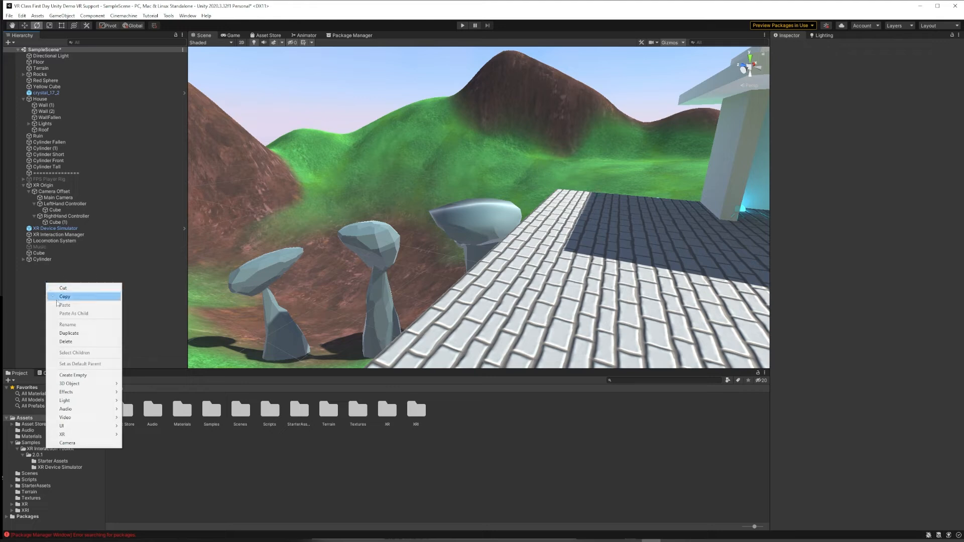
mouse_move(75, 383)
left_click(143, 383)
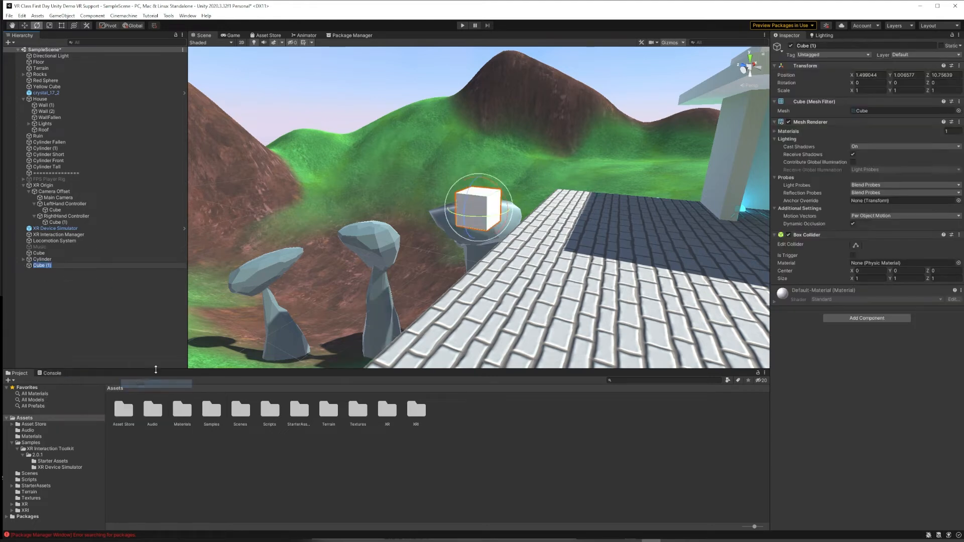
type("re")
key("BackSpace")
key("BackSpace")
type("Int")
key("BackSpace")
type("visibl")
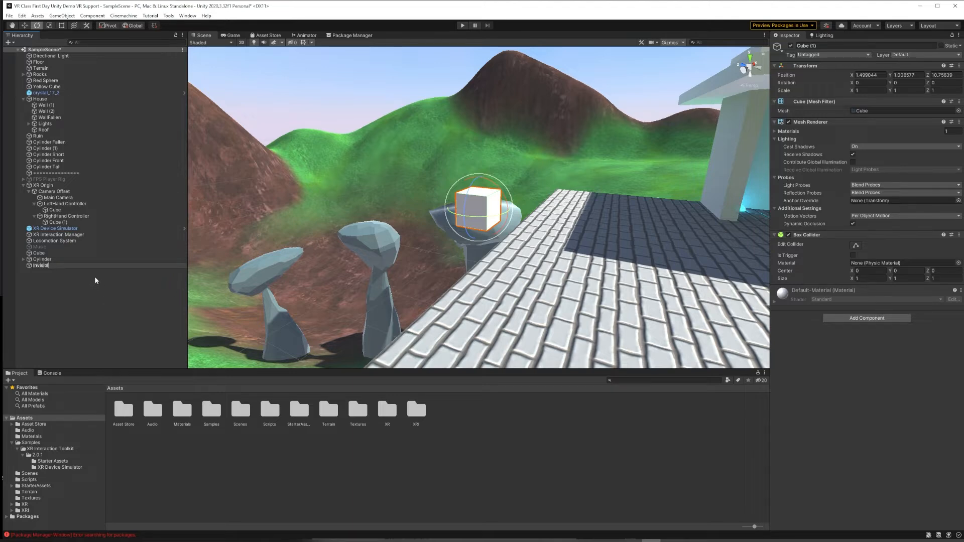
type("e Wall")
key("Return")
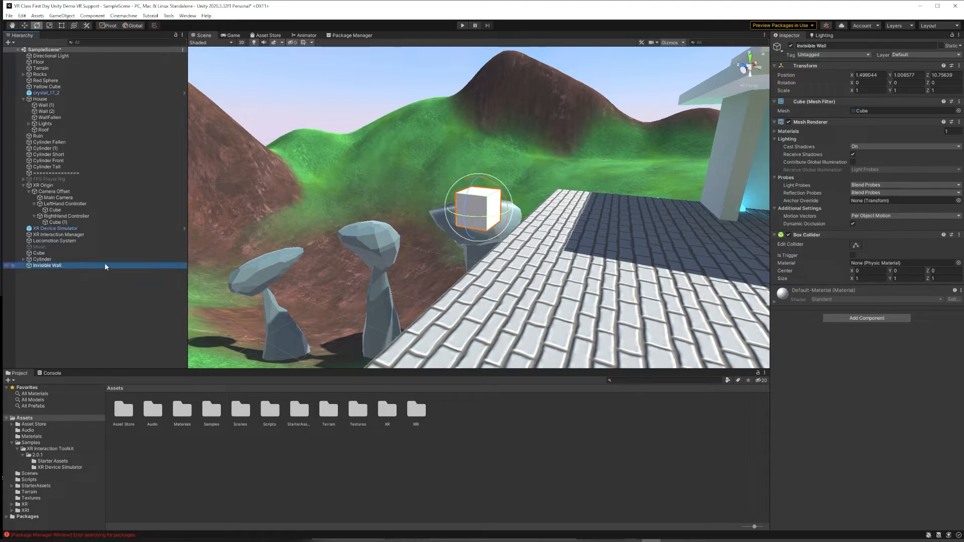
Scale Invisible Wall to about 18.75 by 6.11 by 1 and move it along Z to 10.45 at the floor's edge.
key("r")
left_click_drag(479, 181, 485, 31)
left_click_drag(498, 197, 729, 56)
middle_click_drag(536, 196, 618, 188)
key("w")
left_click_drag(533, 198, 542, 199)
scroll(536, 198, "down", 8)
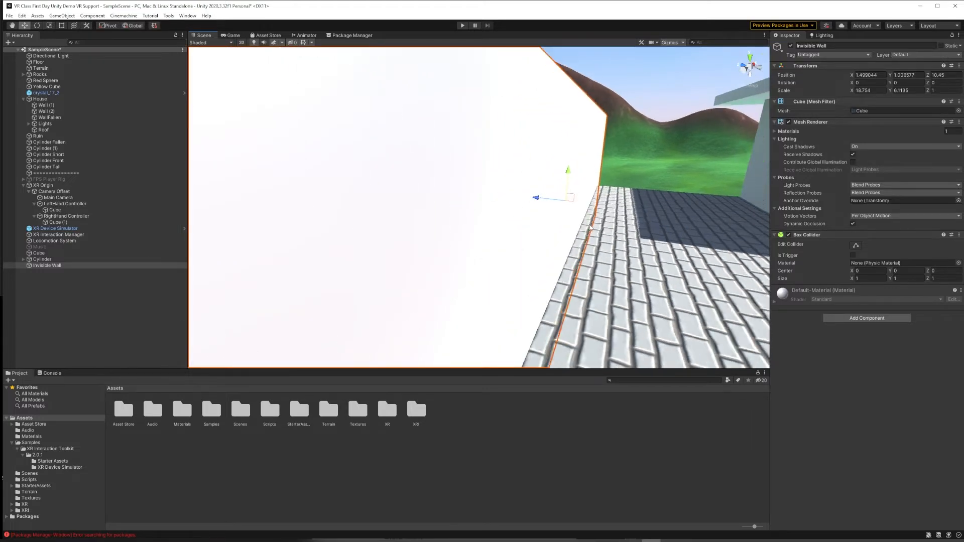
Disable the Mesh Renderer on Invisible Wall, leaving only its Box Collider active.
right_click_drag(460, 233, 540, 234)
middle_click_drag(540, 234, 564, 235)
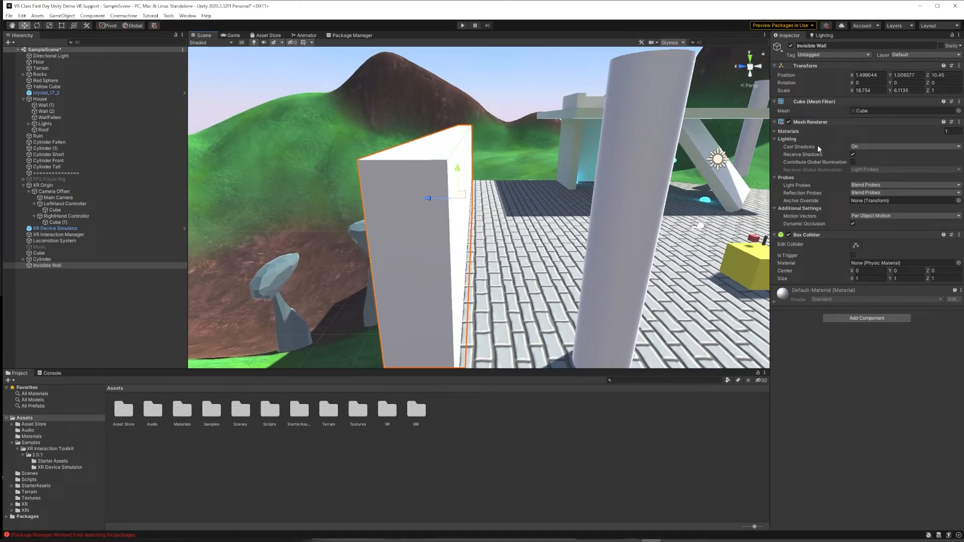
left_click(788, 121)
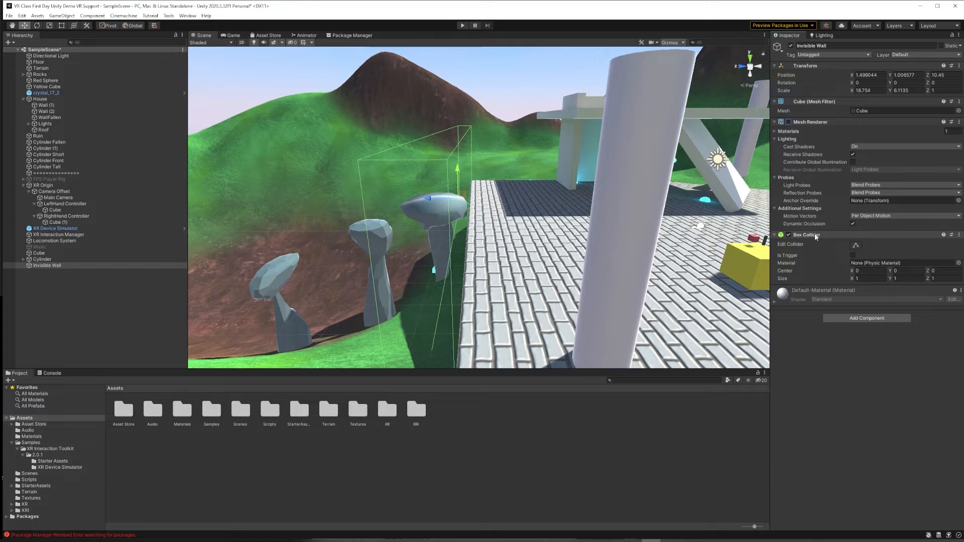
Play-test the scene facing the invisible wall to check the player's collision, and stop play mode.
middle_click_drag(442, 219, 321, 174)
right_click_drag(321, 173, 424, 198)
key("ctrl+d")
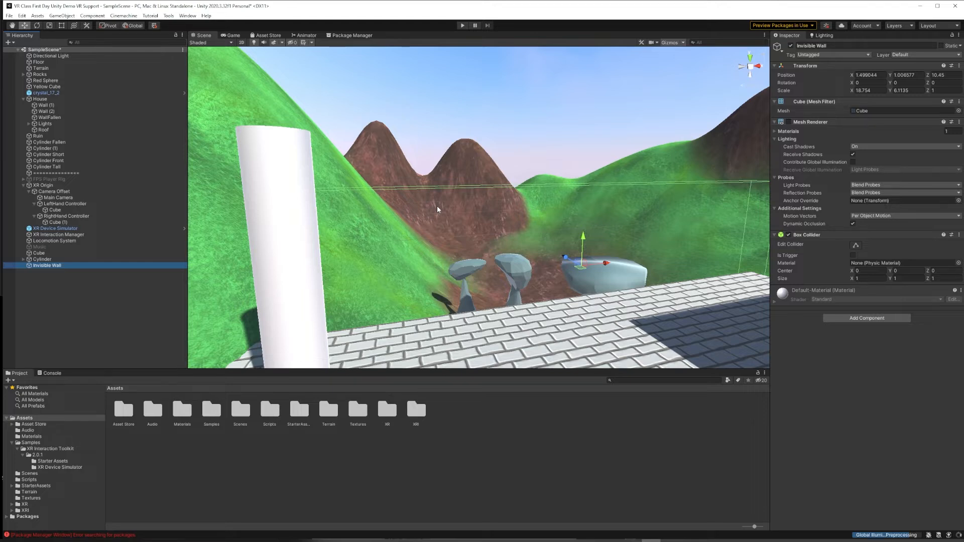
left_click(462, 26)
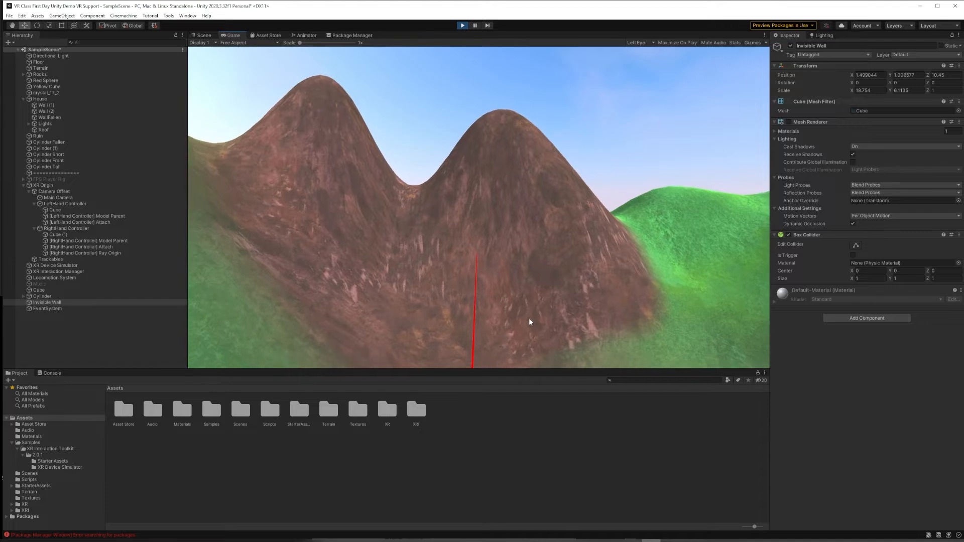
key("ctrl+p")
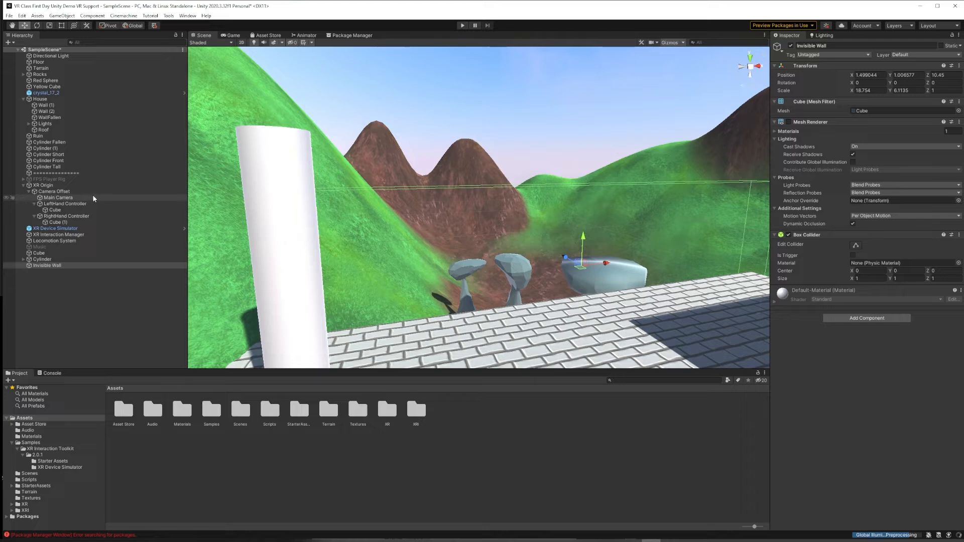
Review the components on the XR Origin, its Camera Offset and its Main Camera.
left_click(57, 186)
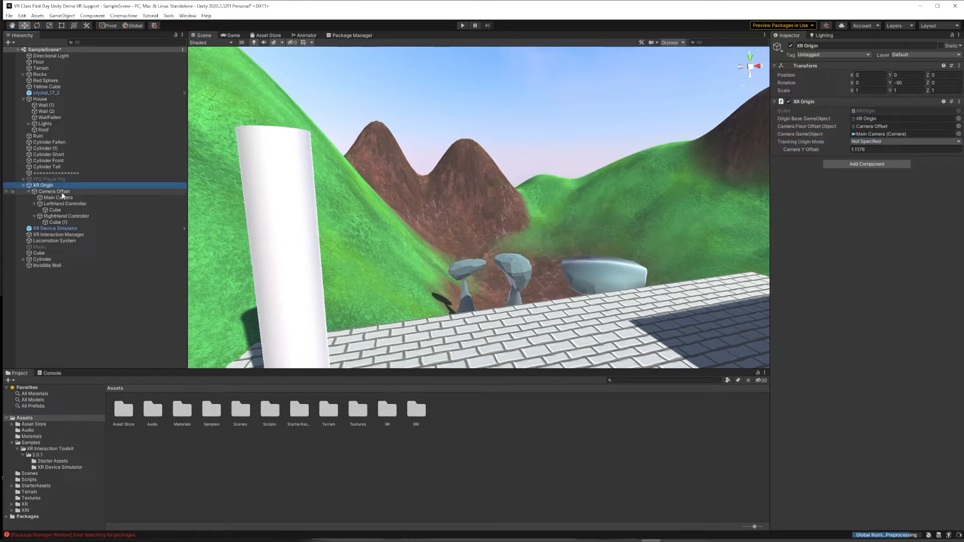
left_click(61, 193)
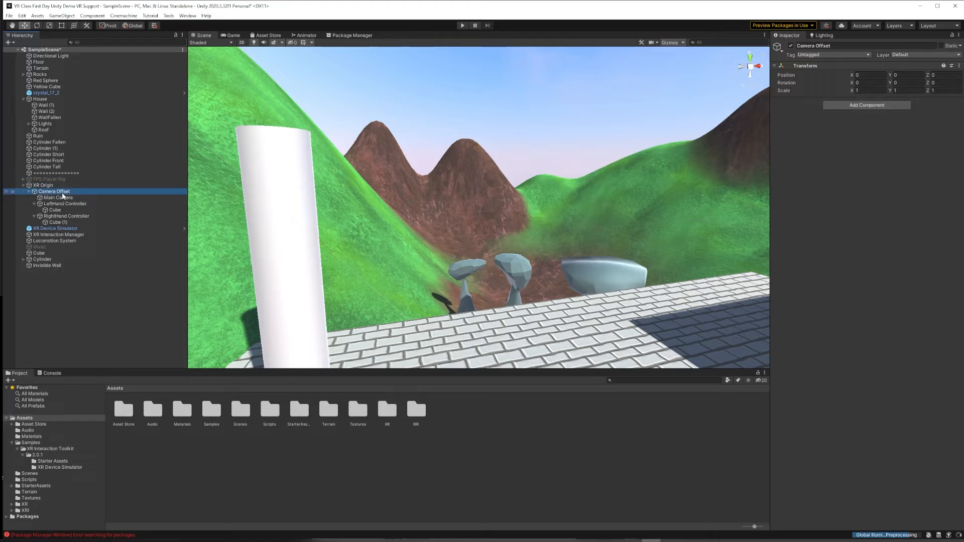
left_click(60, 186)
left_click(62, 192)
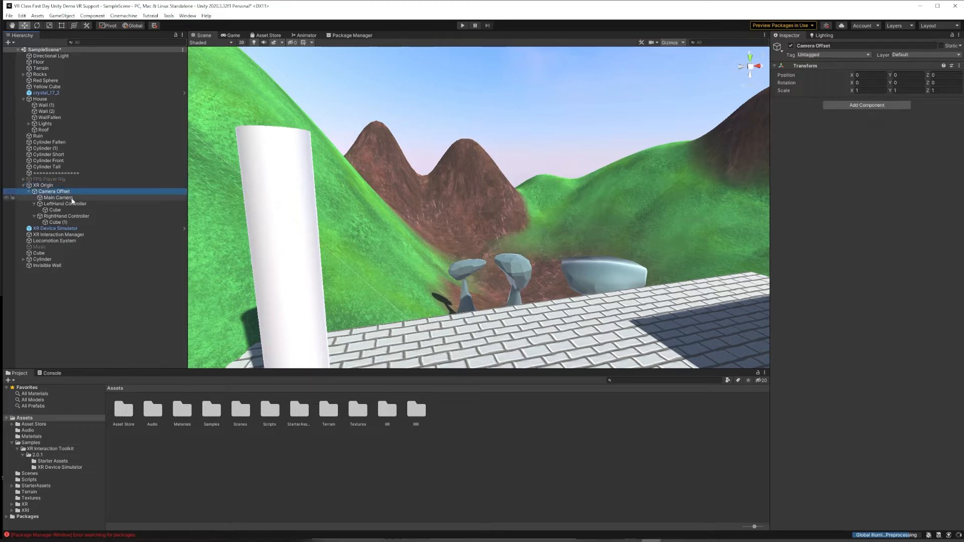
left_click(58, 198)
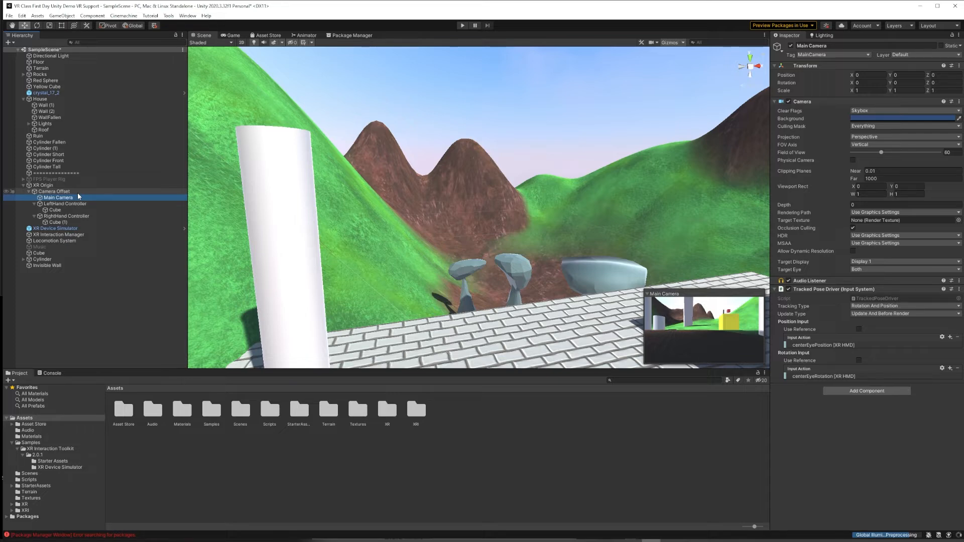
double_click(43, 185)
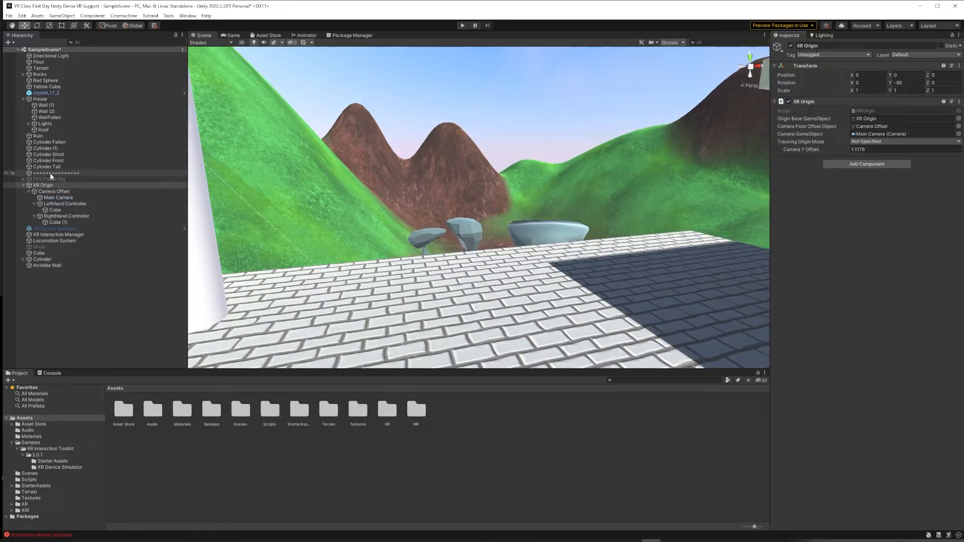
Add the Character Controller and Character Controller Driver components to the XR Origin.
left_click(51, 186)
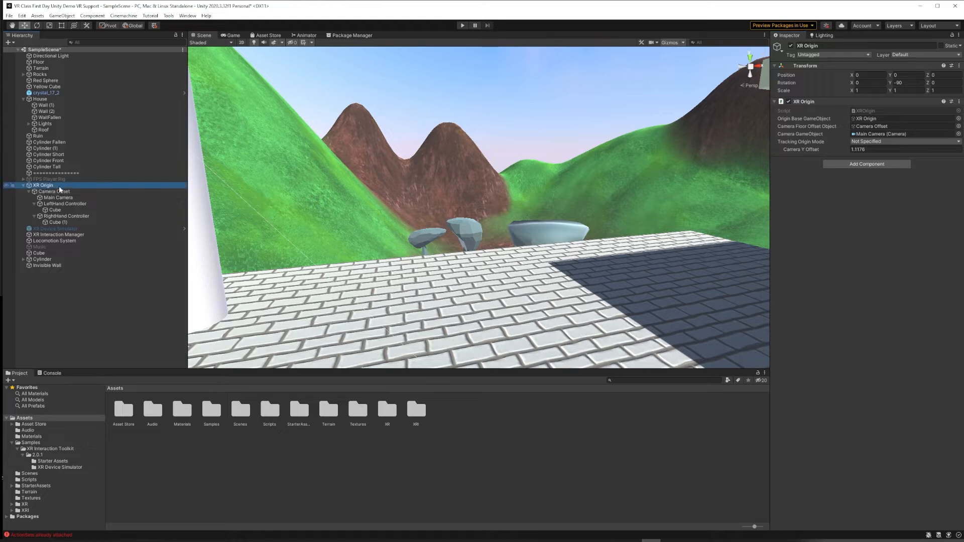
left_click(870, 165)
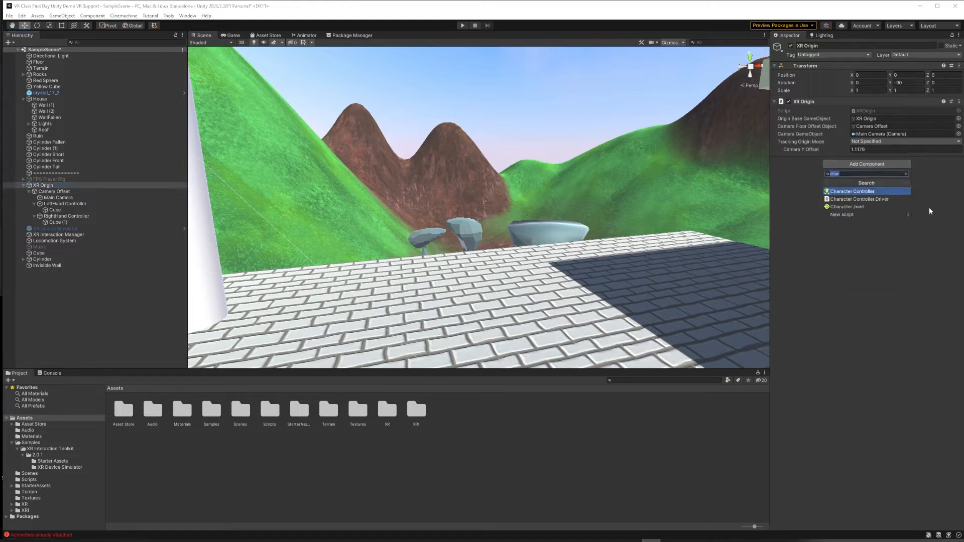
left_click(860, 191)
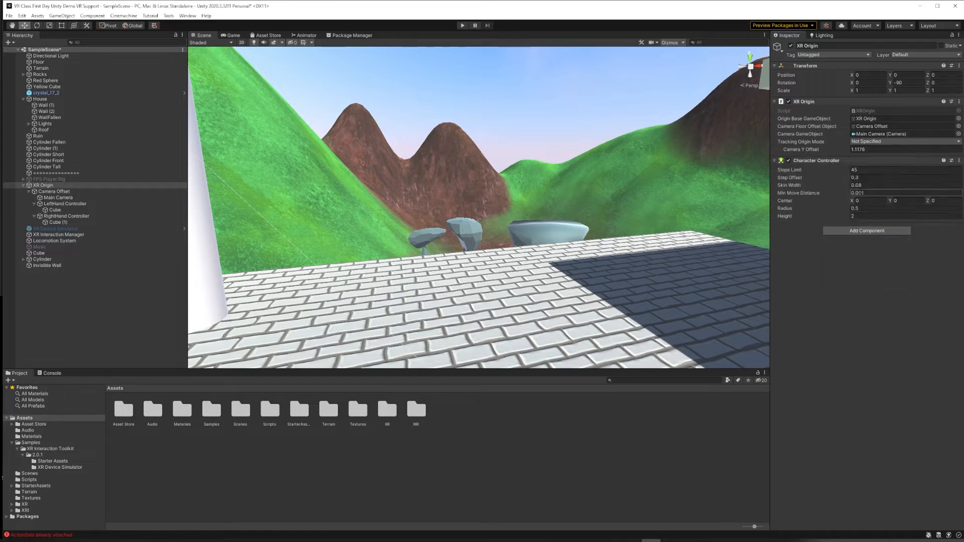
left_click(867, 231)
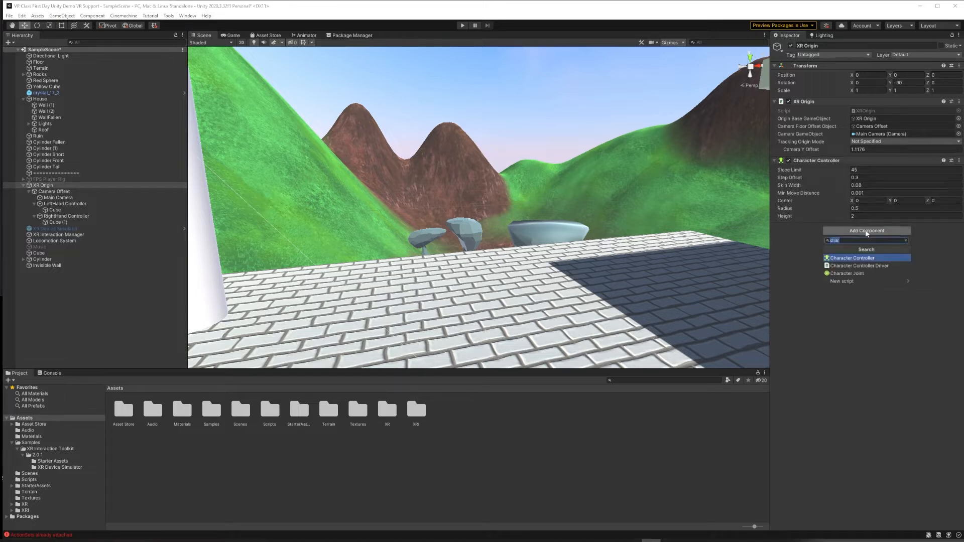
left_click(874, 266)
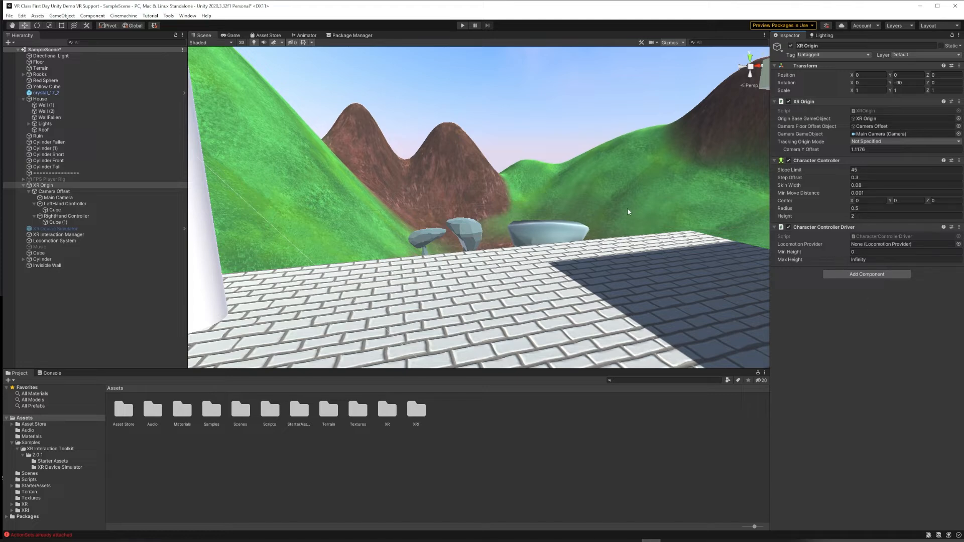
Set the XR Origin's Character Controller radius to 0.4, checking its capsule around the camera rig.
scroll(628, 212, "down", 5)
middle_click_drag(613, 225, 583, 208)
scroll(581, 207, "up", 8)
right_click_drag(531, 187, 555, 177)
middle_click_drag(555, 177, 600, 155)
right_click_drag(600, 154, 427, 126)
middle_click_drag(427, 125, 453, 70)
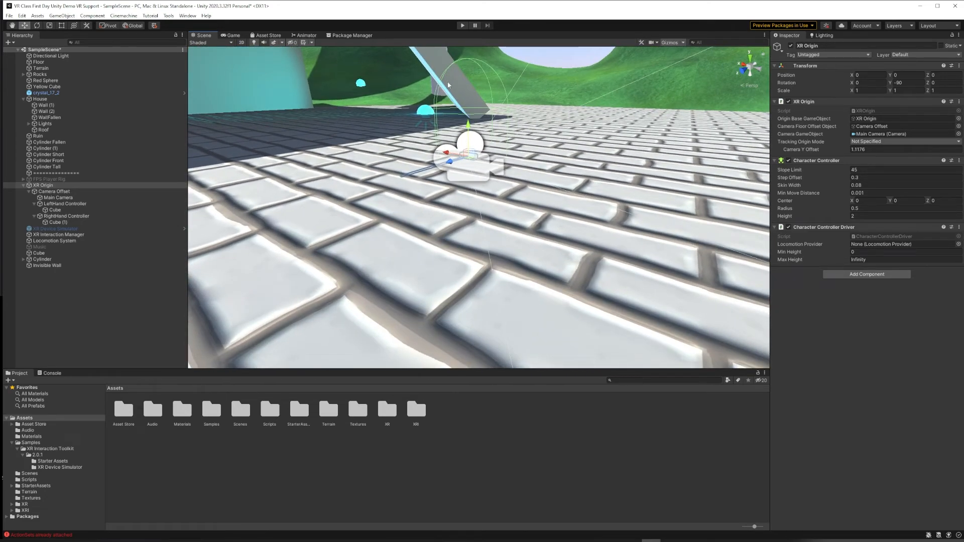
middle_click_drag(495, 123, 482, 184)
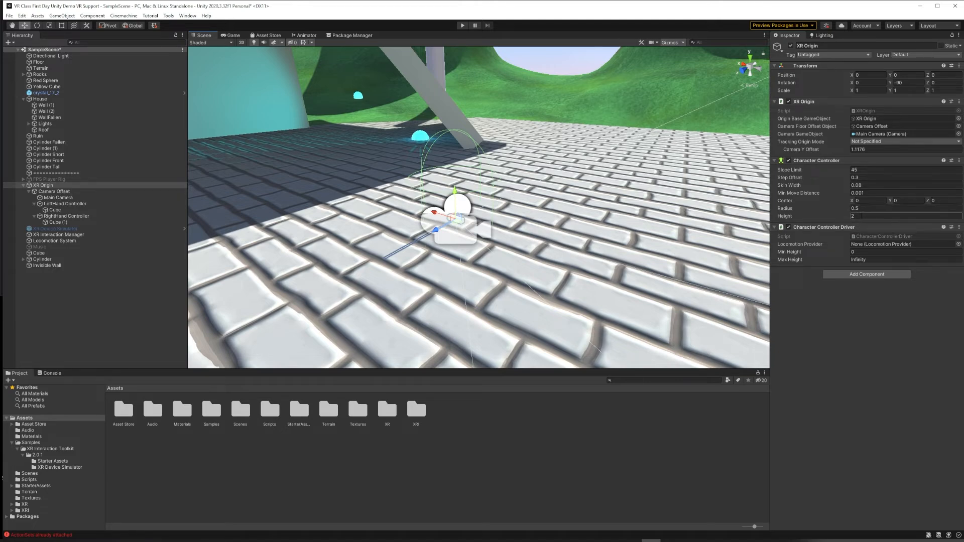
left_click(840, 209)
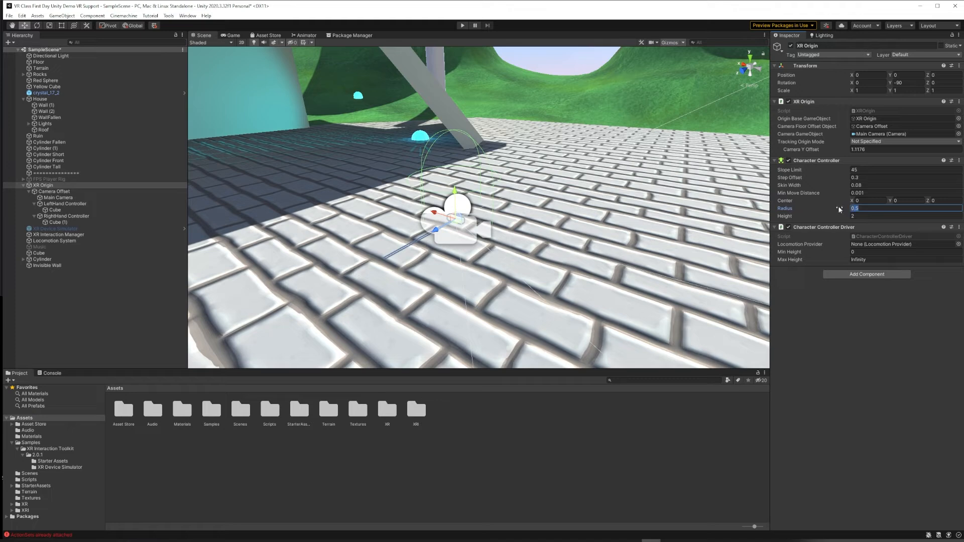
type(".4")
left_click(864, 216)
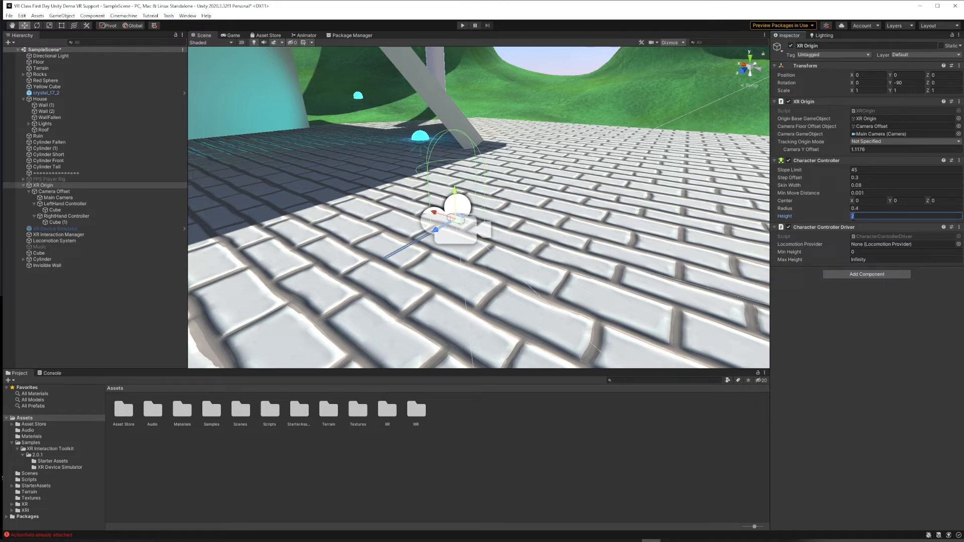
Set the Character Controller Driver's Min Height to 1.
left_click(856, 217)
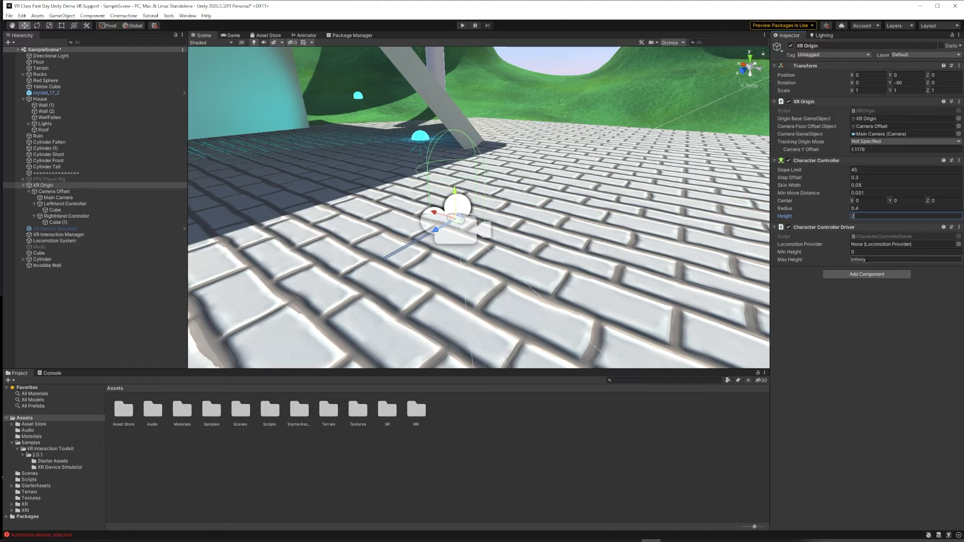
left_click(855, 252)
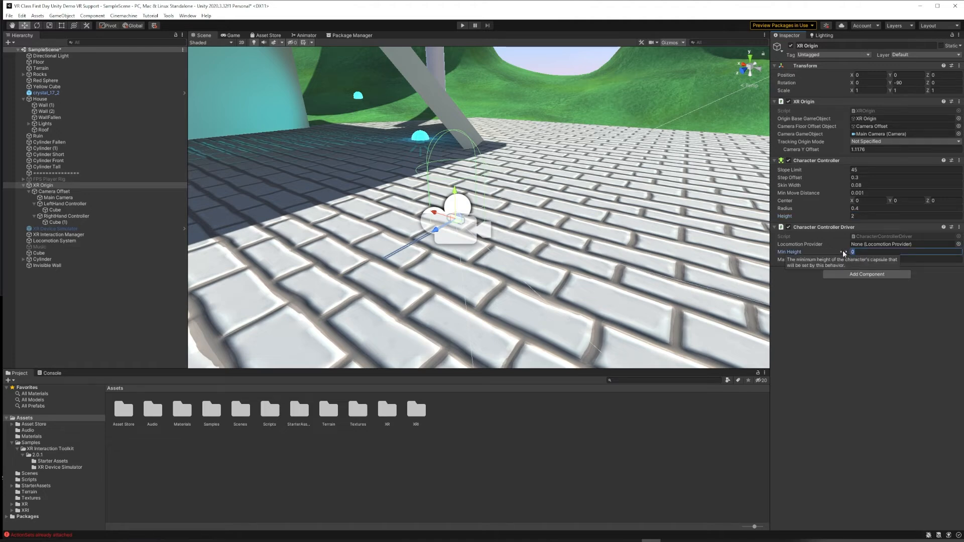
type("1")
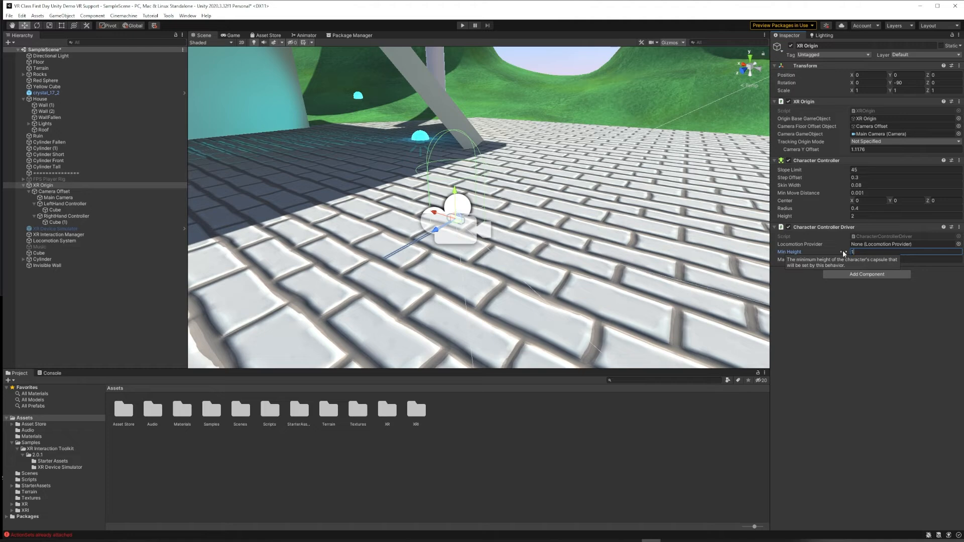
Set the Character Controller Driver's Max Height to 2 and assign the Locomotion System object as its Locomotion Provider.
left_click(877, 259)
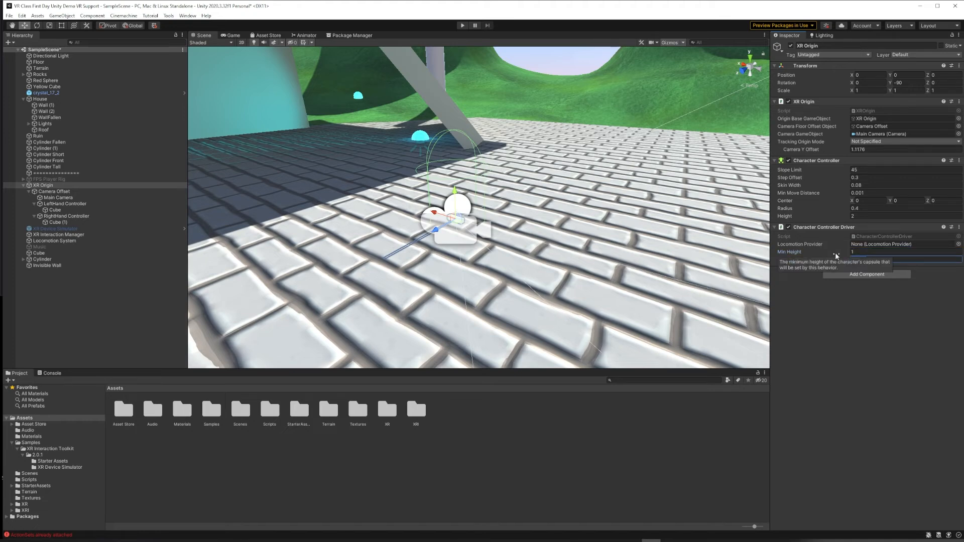
type("2")
left_click(873, 326)
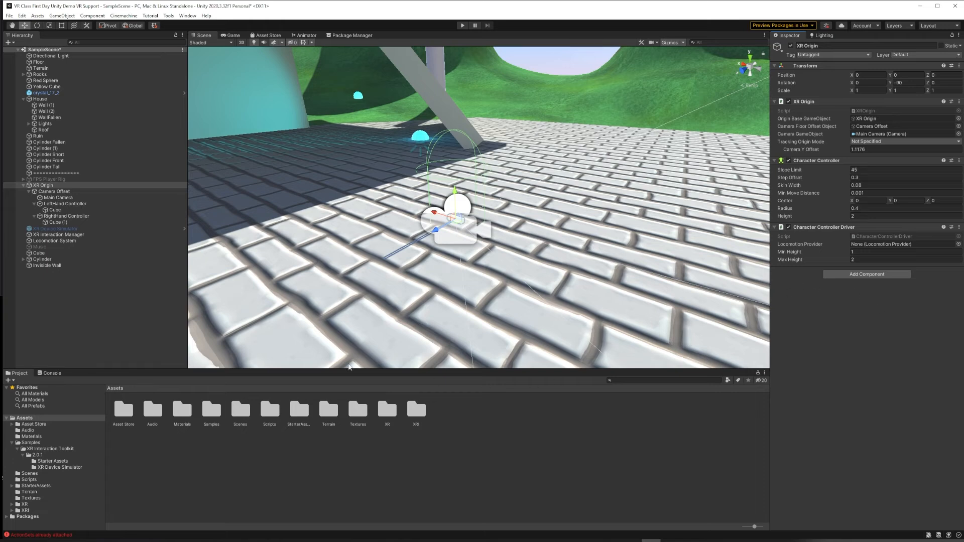
left_click(56, 241)
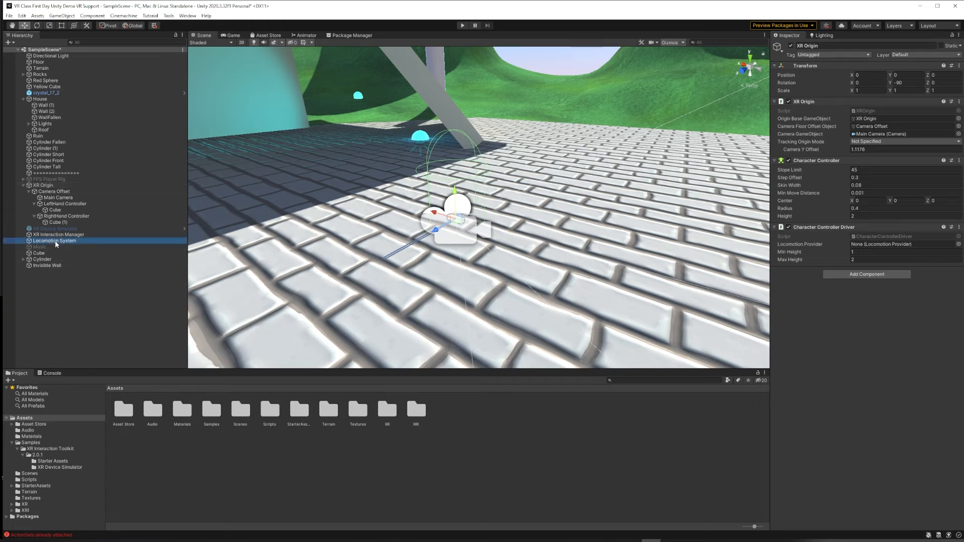
left_click_drag(56, 244, 864, 248)
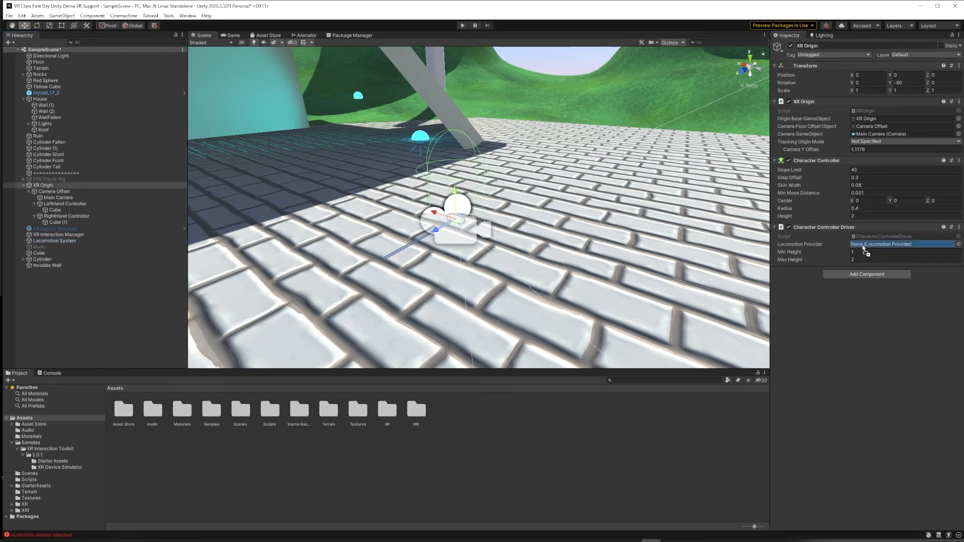
left_click_drag(865, 248, 863, 245)
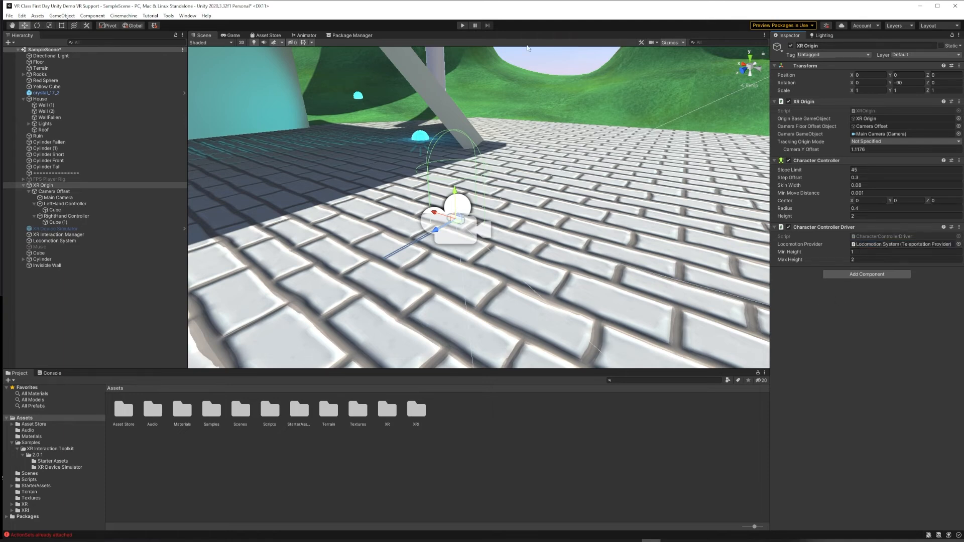
Run the scene in play mode and examine the XR Origin's movement and capsule in the Scene and Game views.
left_click(461, 26)
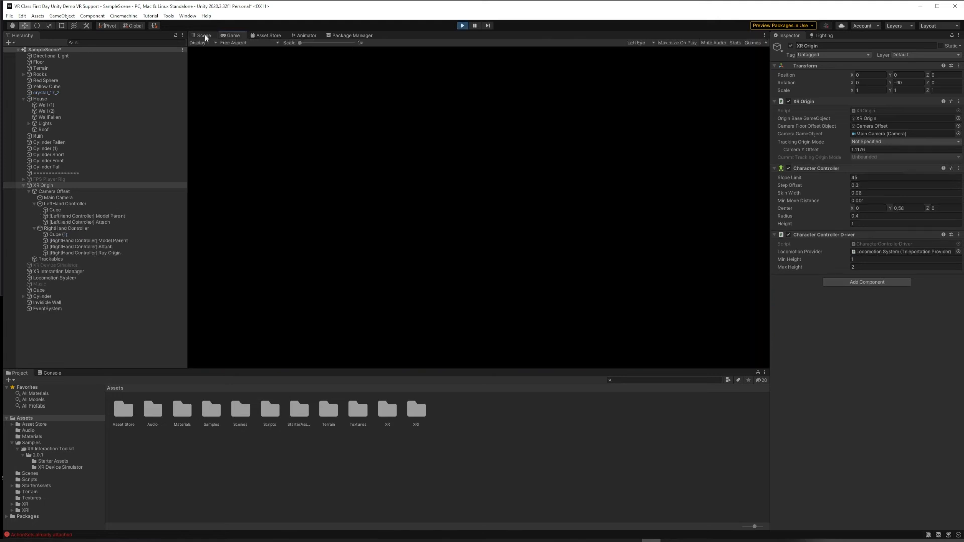
left_click(204, 35)
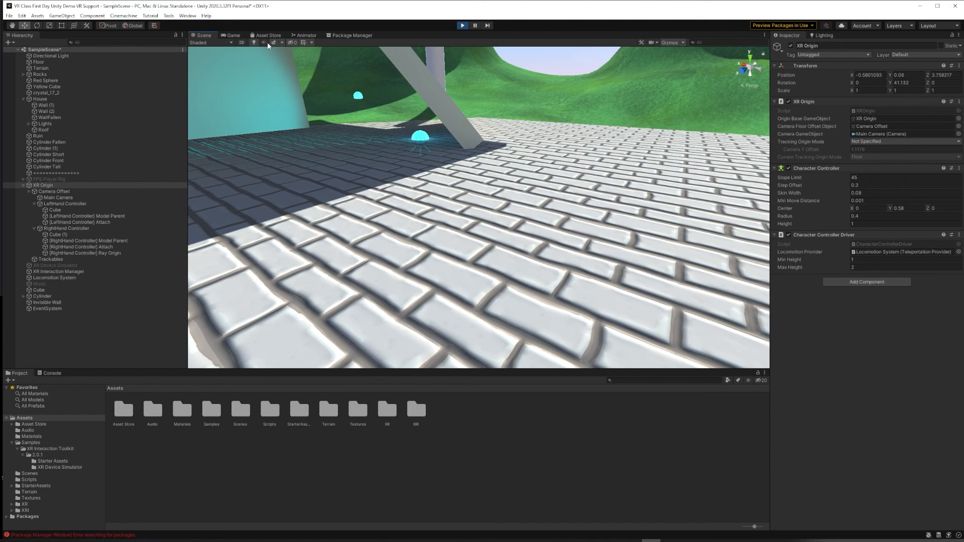
right_click_drag(355, 218, 69, 82)
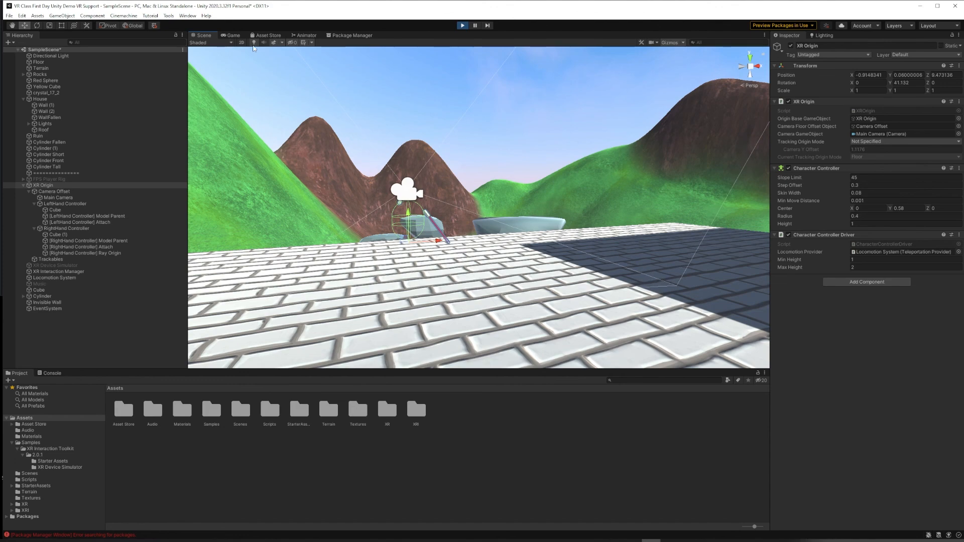
left_click(233, 35)
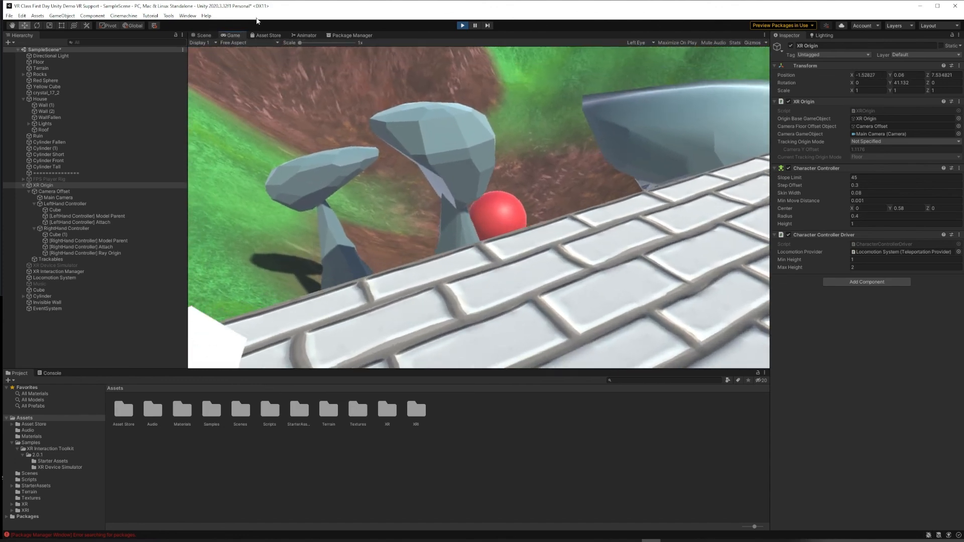